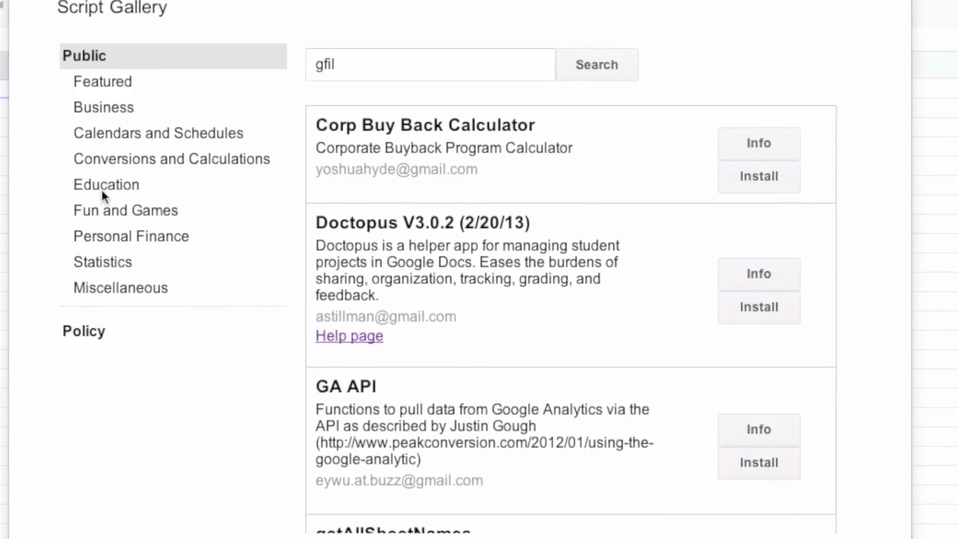
- Show the Education category in the Script gallery and scroll down to the gClassFolders script
click(120, 186)
scroll(391, 351, down, 10)
scroll(388, 352, up, 10)
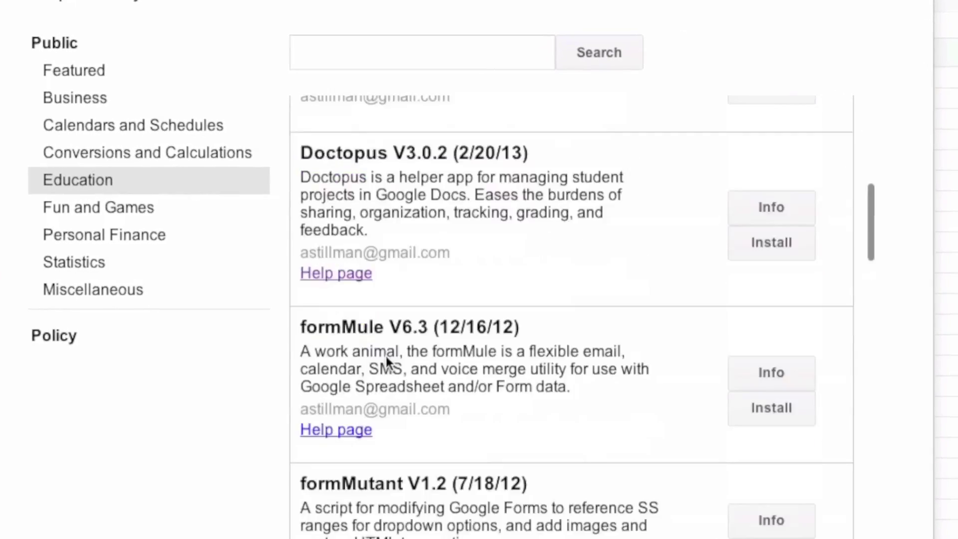
scroll(378, 358, down, 8)
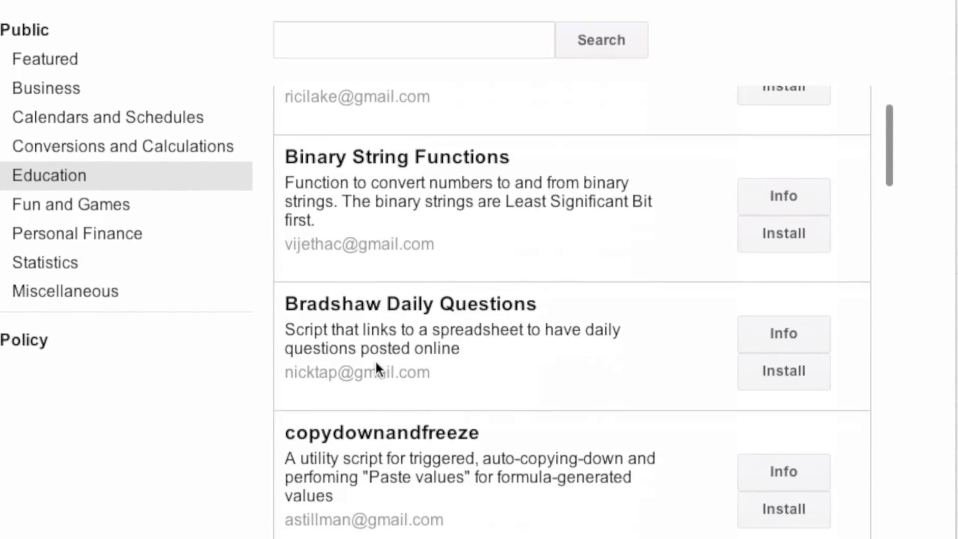
scroll(371, 365, down, 12)
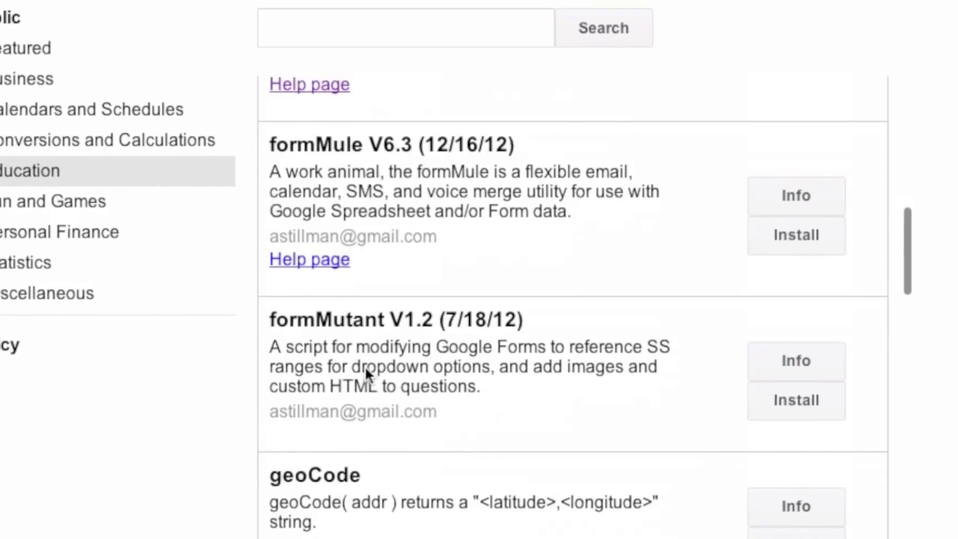
scroll(361, 369, down, 15)
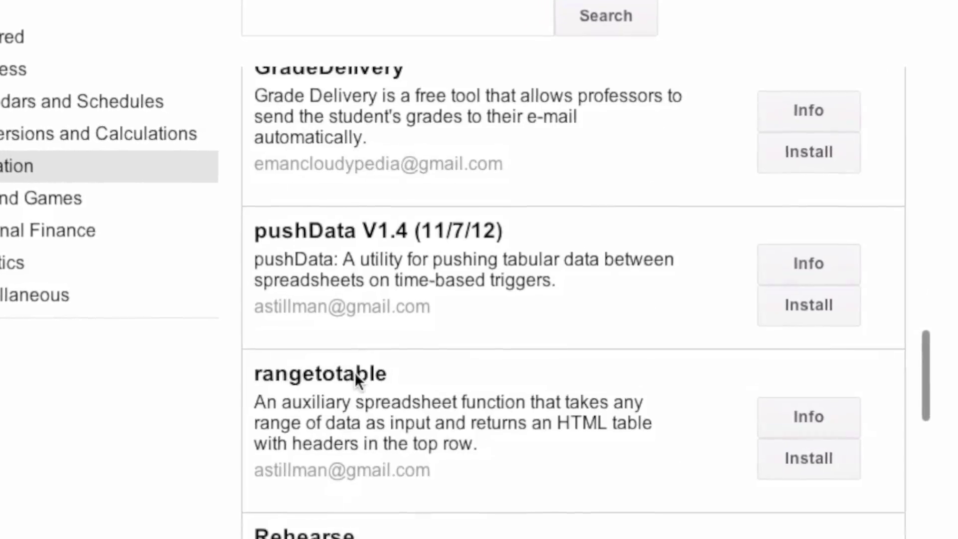
scroll(349, 375, down, 15)
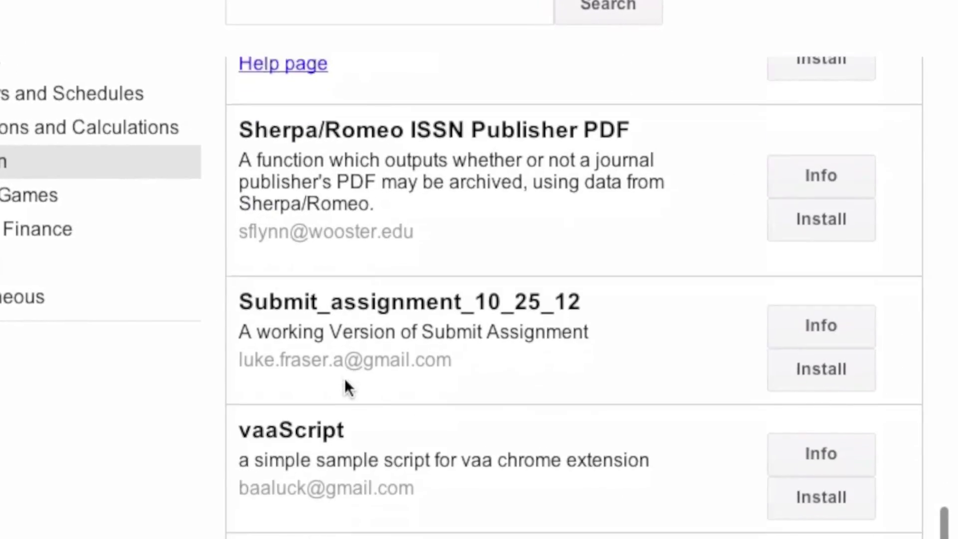
scroll(338, 381, down, 5)
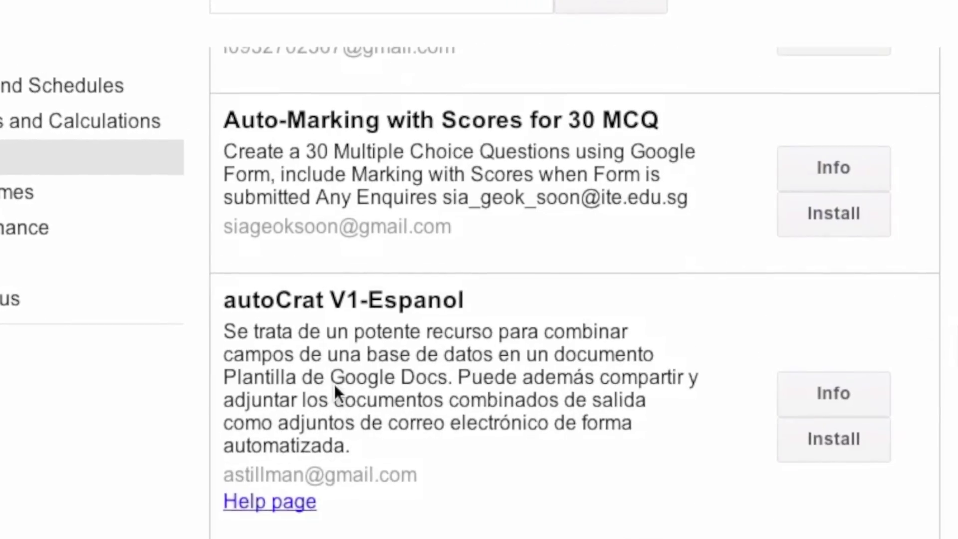
scroll(333, 385, down, 7)
scroll(328, 385, down, 9)
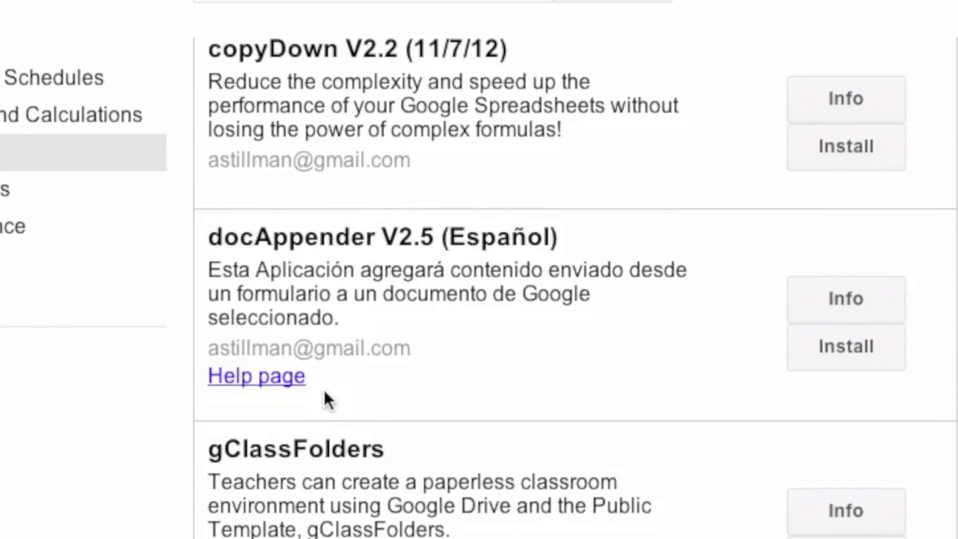
scroll(317, 398, down, 4)
scroll(314, 402, up, 3)
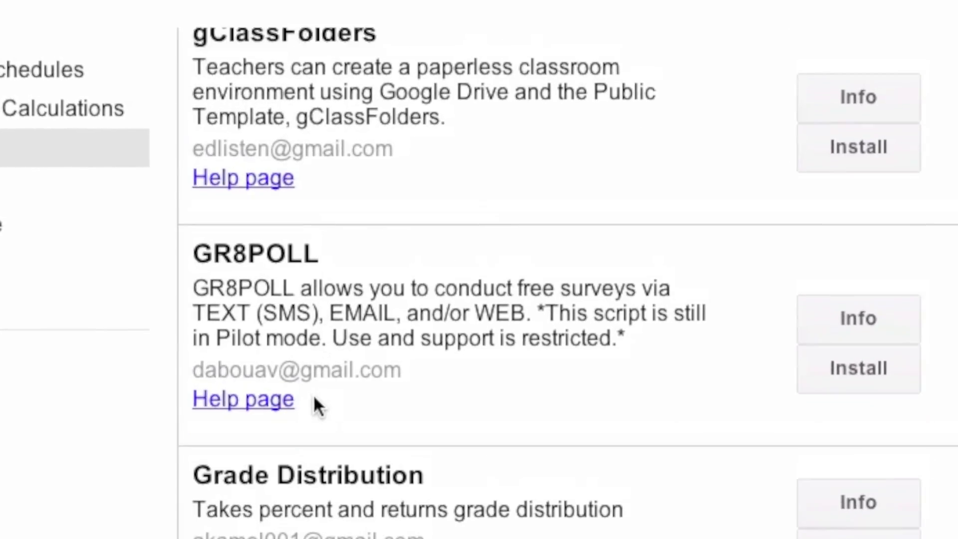
- Install and authorize gClassFolders, then close the confirmation page and the Script gallery
click(867, 265)
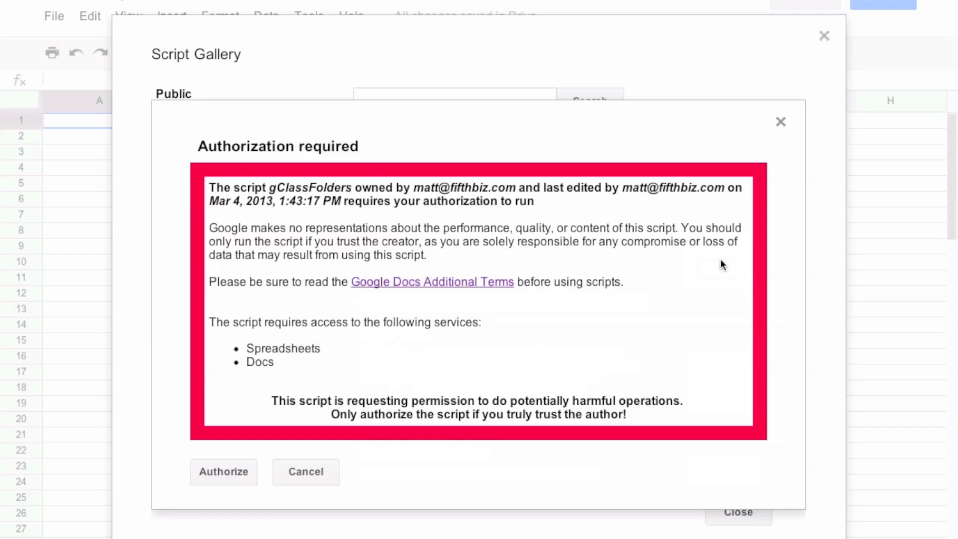
click(237, 478)
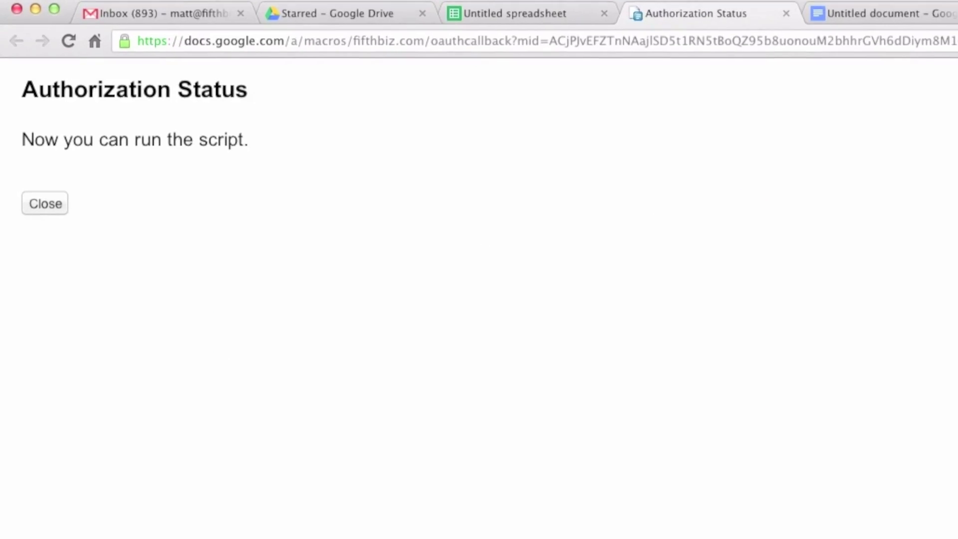
click(60, 224)
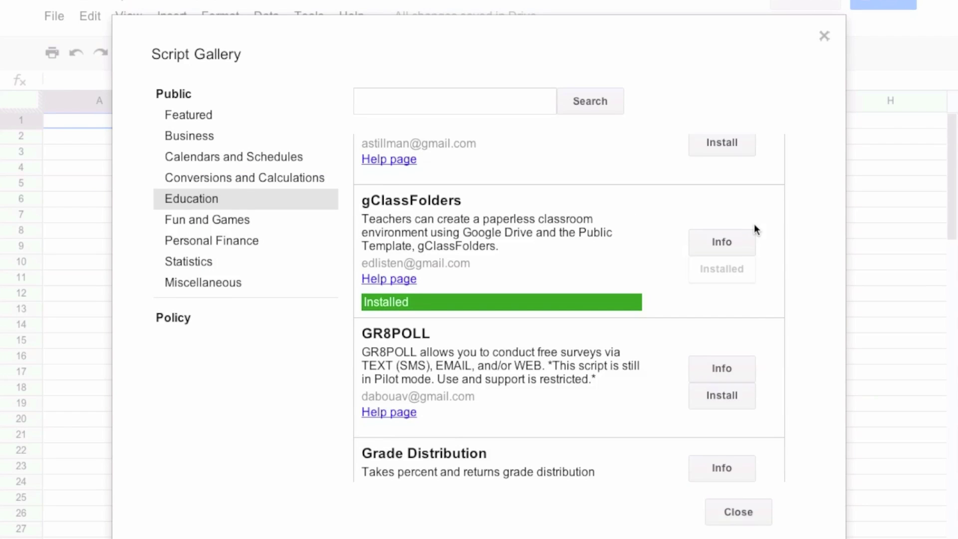
click(747, 506)
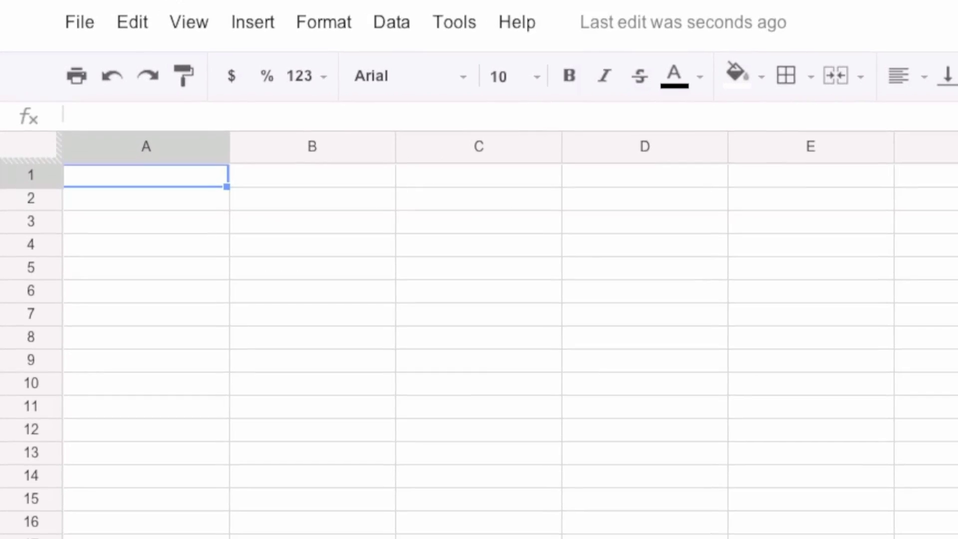
- Open the new gClassFolders menu showing Step1 Create Headings, Step2 Sort Sheet and Step3 Create Folders and Shares
click(466, 19)
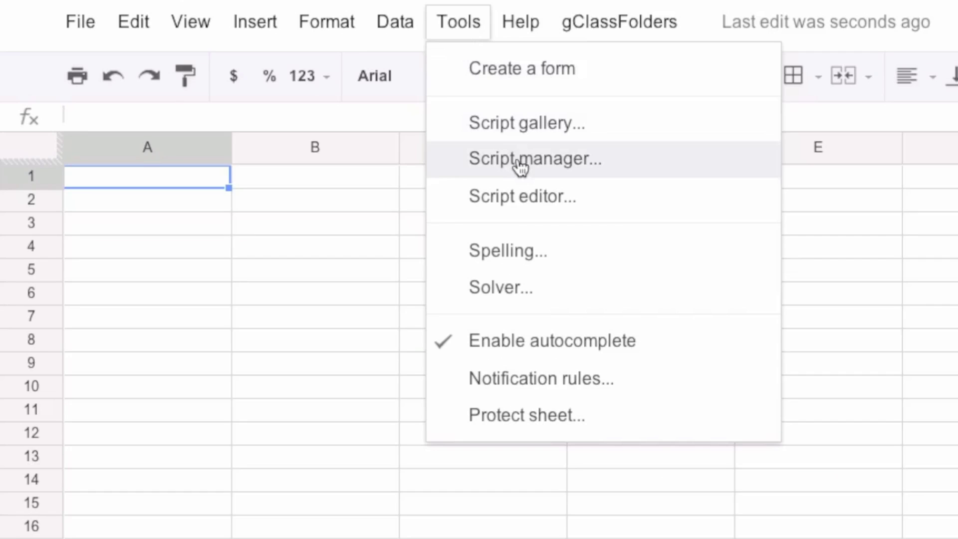
click(599, 23)
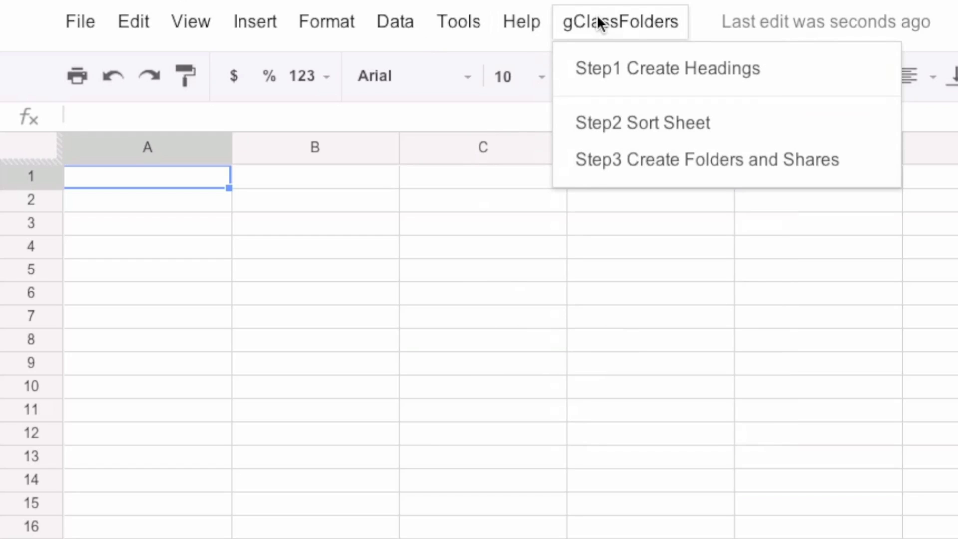
- Run Step1 Create Headings and finish the ten-student roster with the last student's e-mail address
click(646, 80)
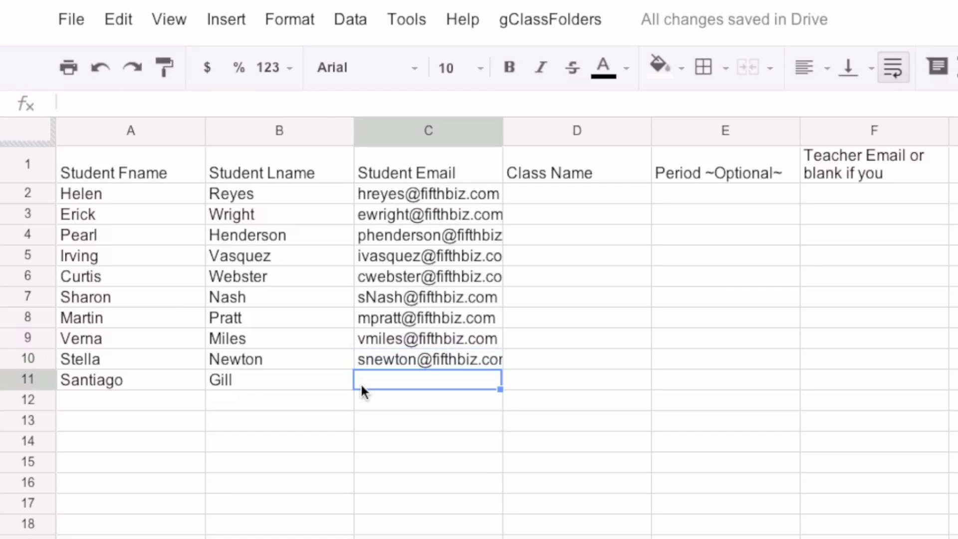
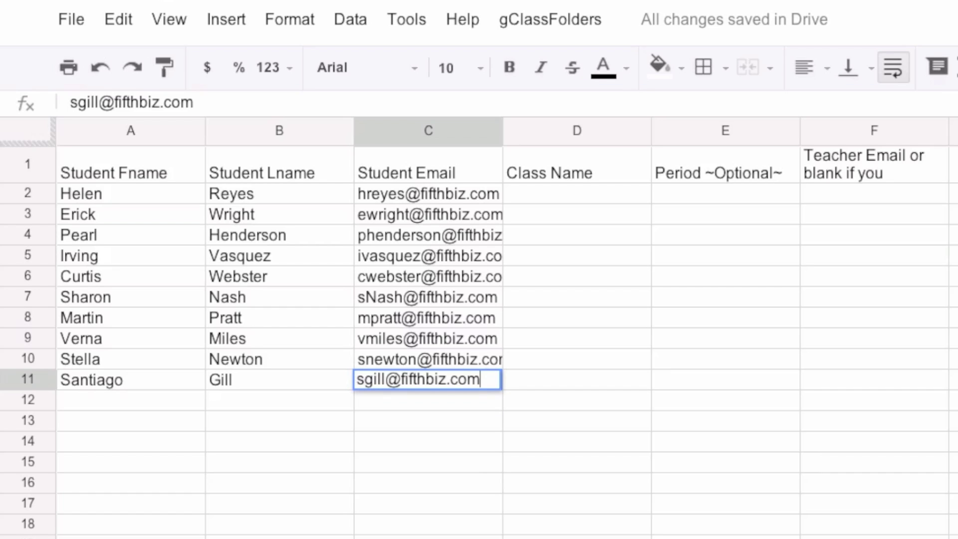
click(558, 192)
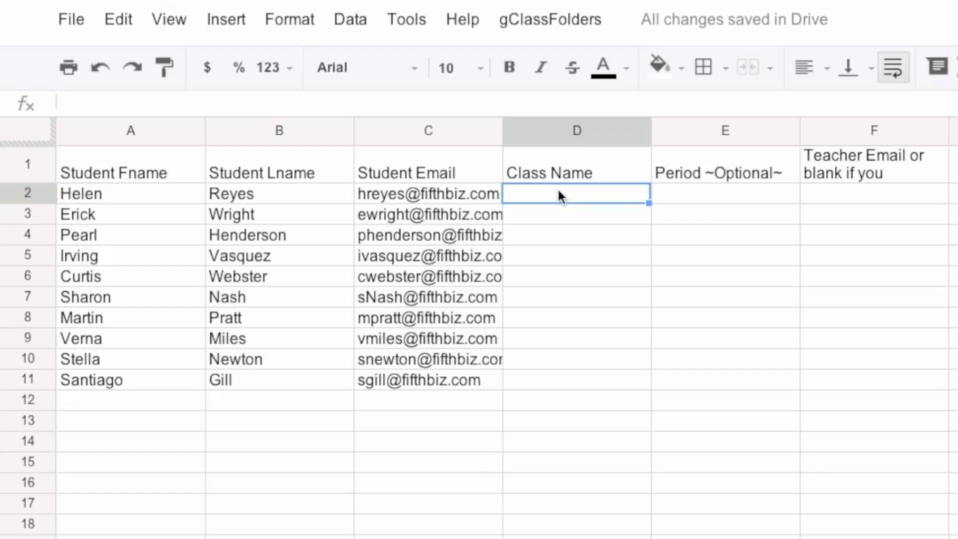
- Enter class gdocs101 in D2 and fill it down the Class Name column to D11
text(gdoc)
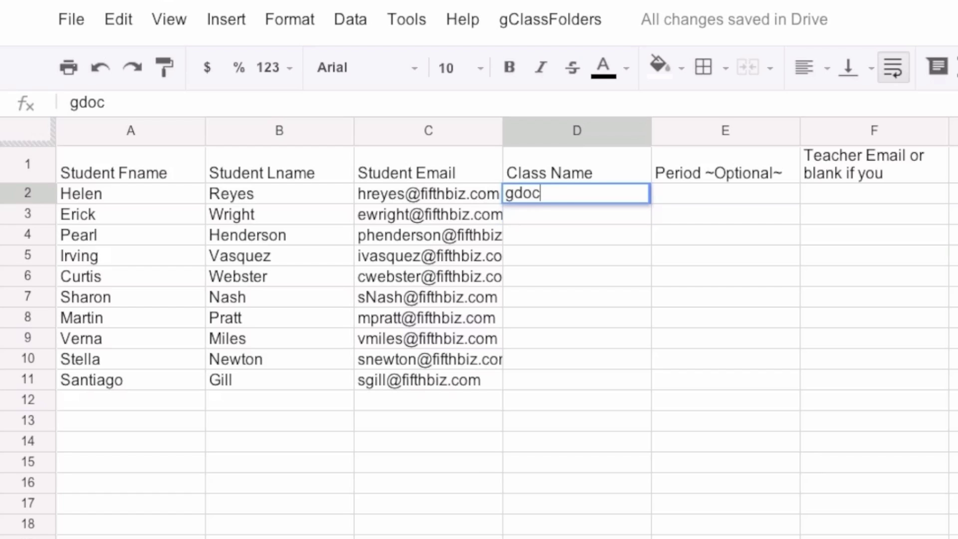
text(s101)
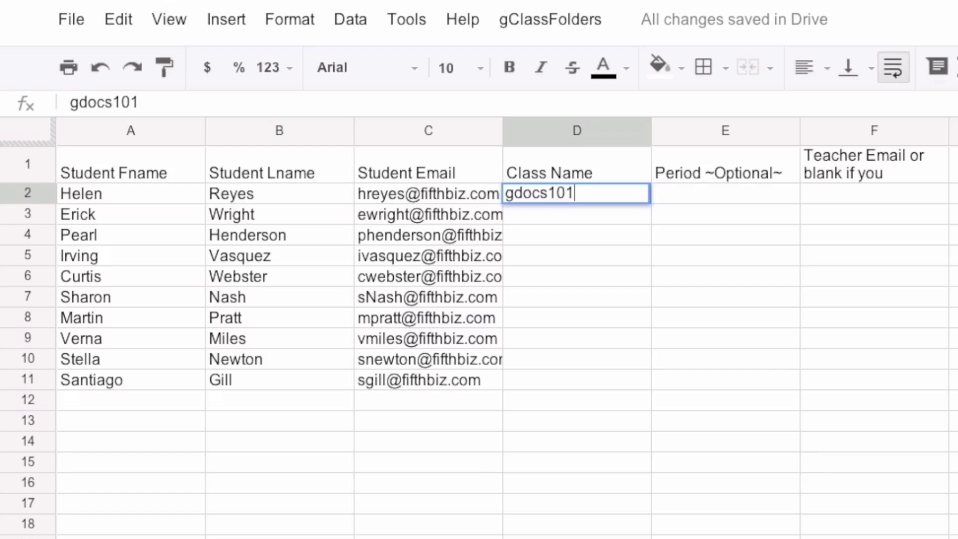
click(621, 228)
click(636, 201)
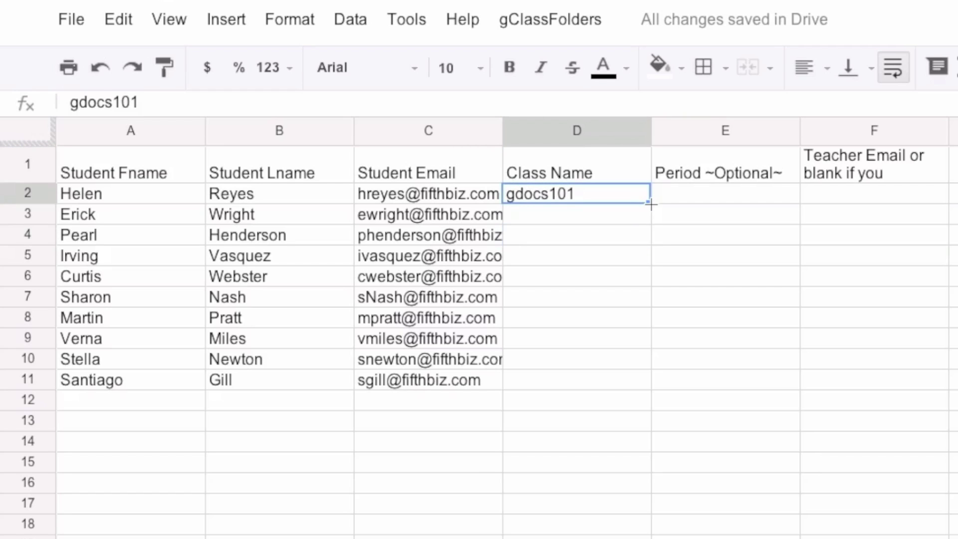
drag(651, 204, 638, 380)
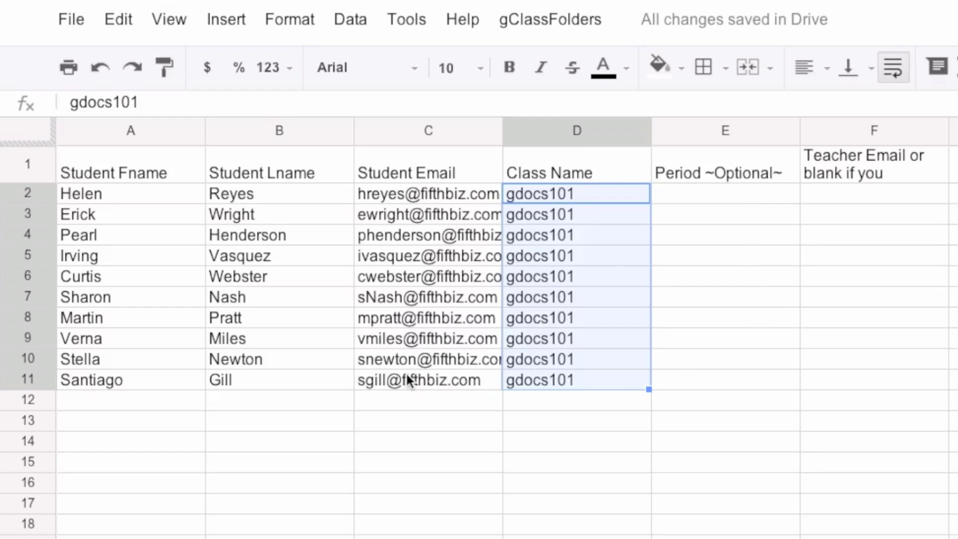
- Change the class in rows 2, 5 and 9 to gdocs306
drag(565, 340, 571, 373)
click(563, 335)
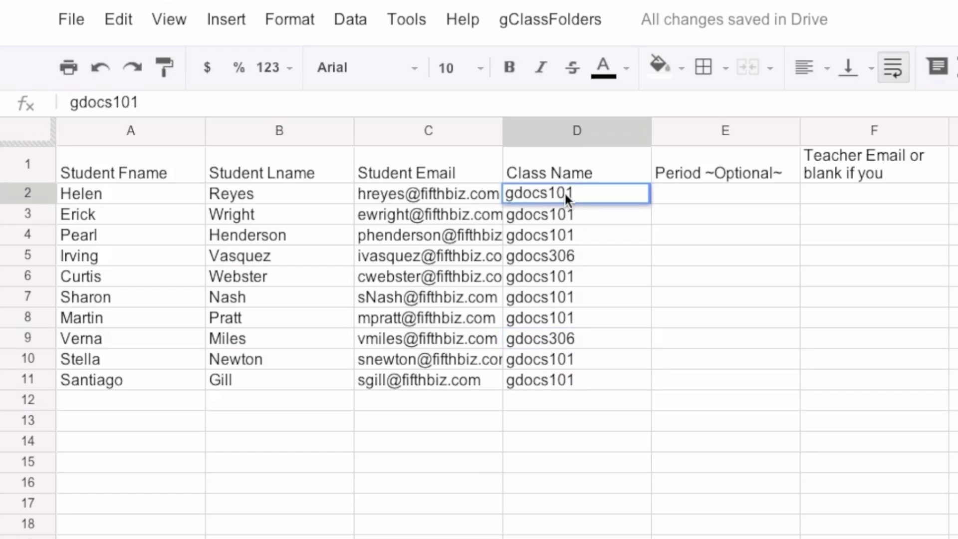
key(BackSpace)
key(BackSpace)
key(BackSpace)
text(306)
click(643, 441)
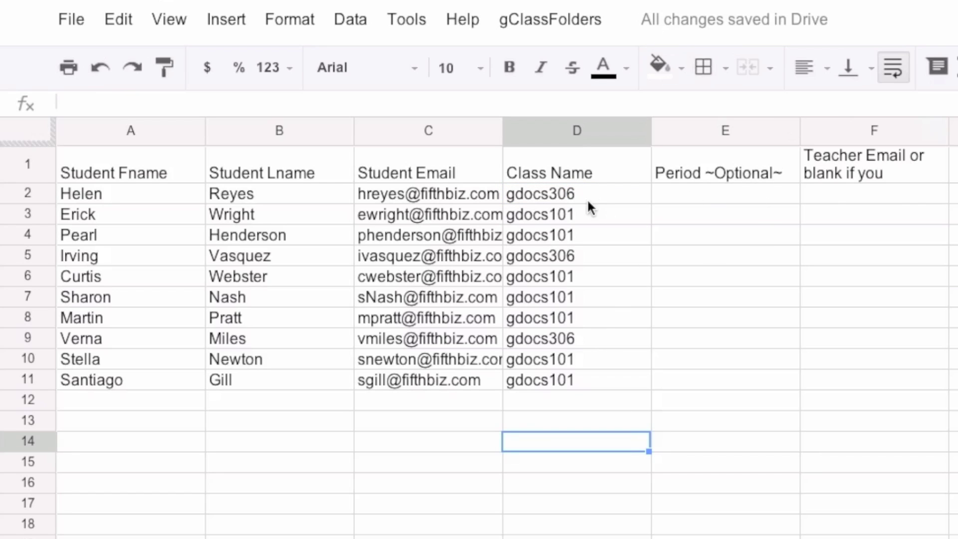
- Sort the roster by class with Step2 Sort Sheet, then run Step3 Create Folders and Shares
click(526, 17)
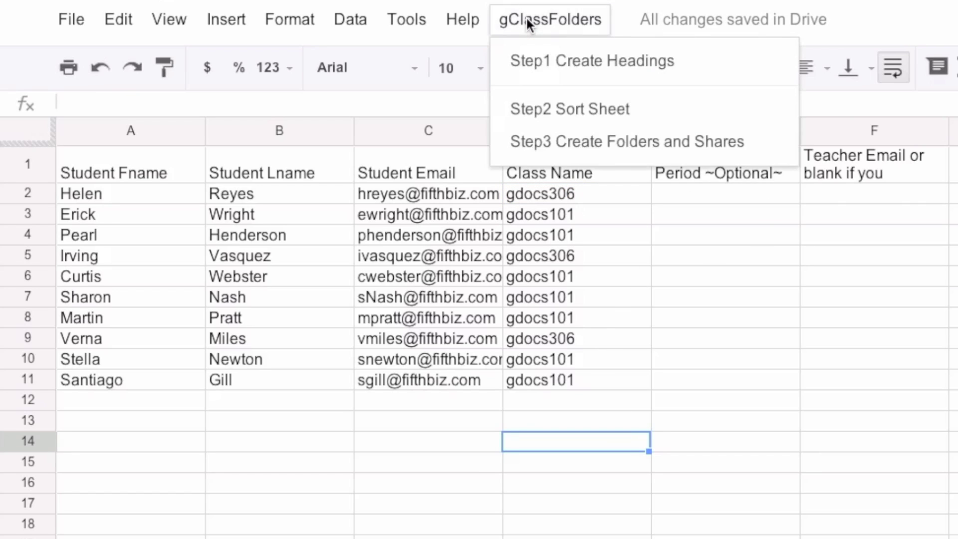
click(549, 118)
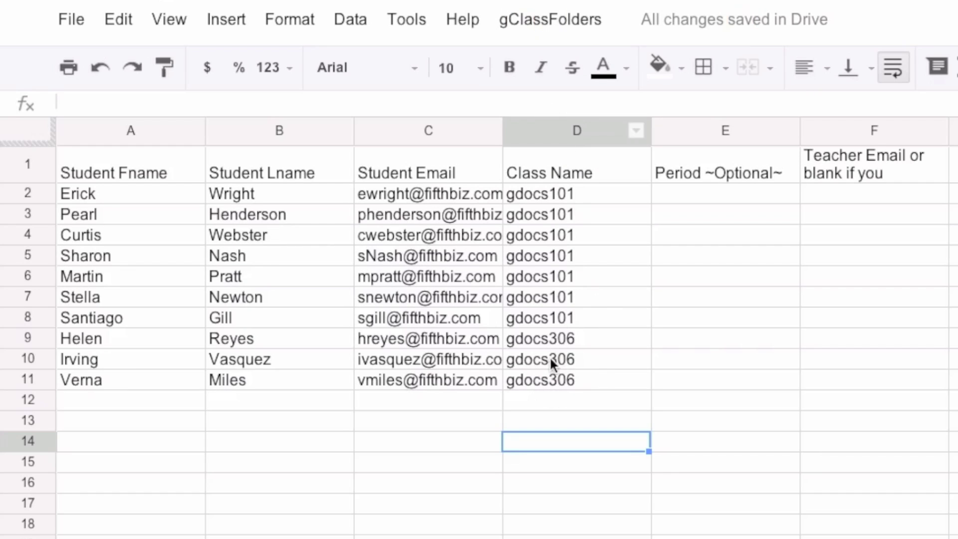
click(525, 12)
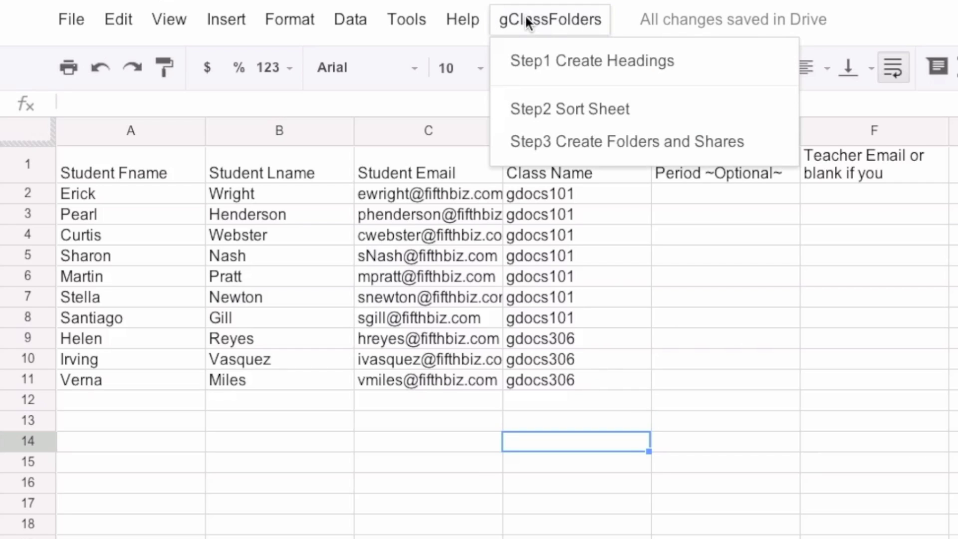
click(604, 150)
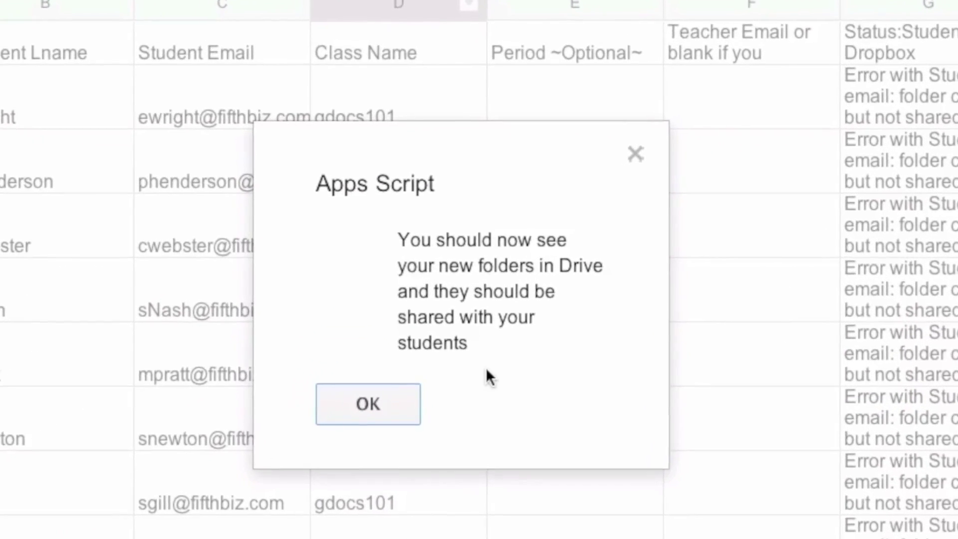
- Dismiss the createClassFolders completion message, review the new status columns, and switch to Google Drive
click(349, 430)
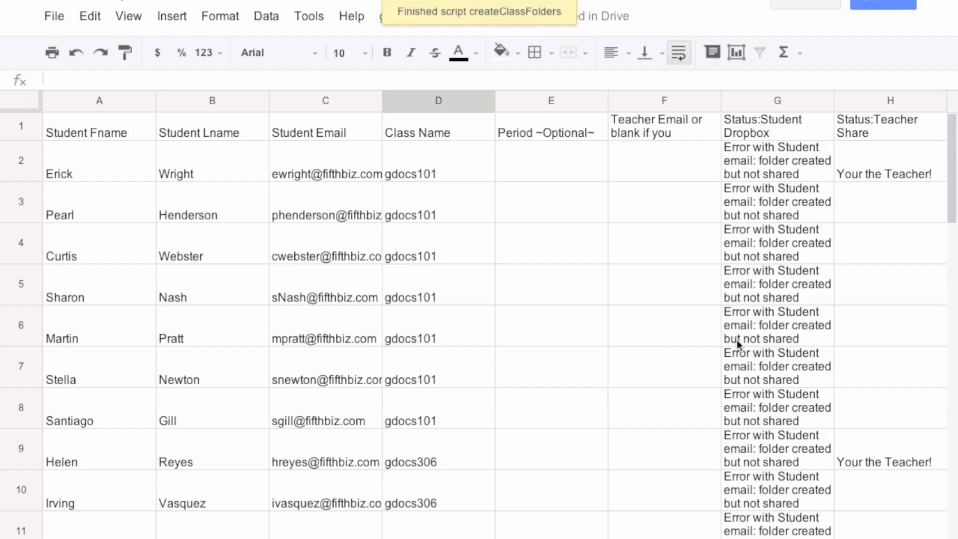
scroll(736, 340, down, 3)
scroll(736, 339, up, 3)
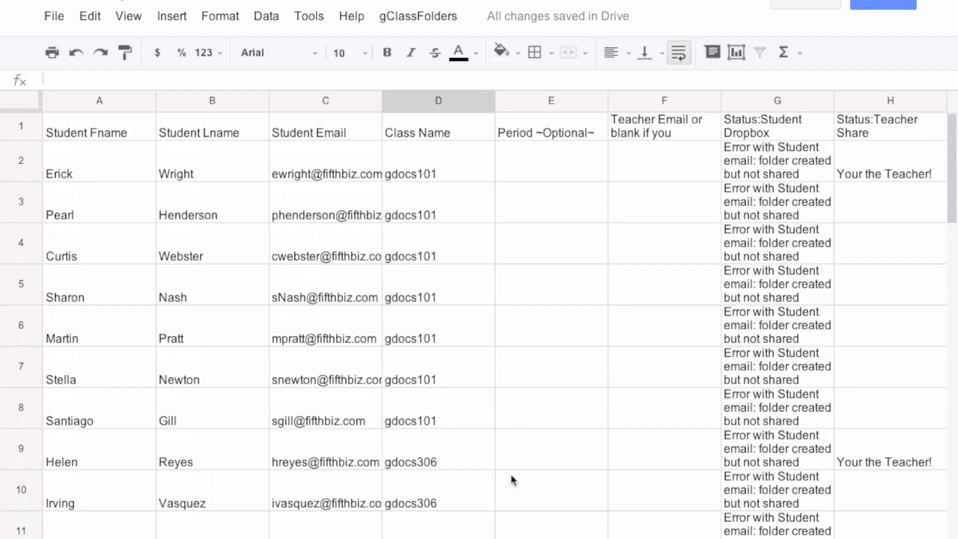
click(54, 16)
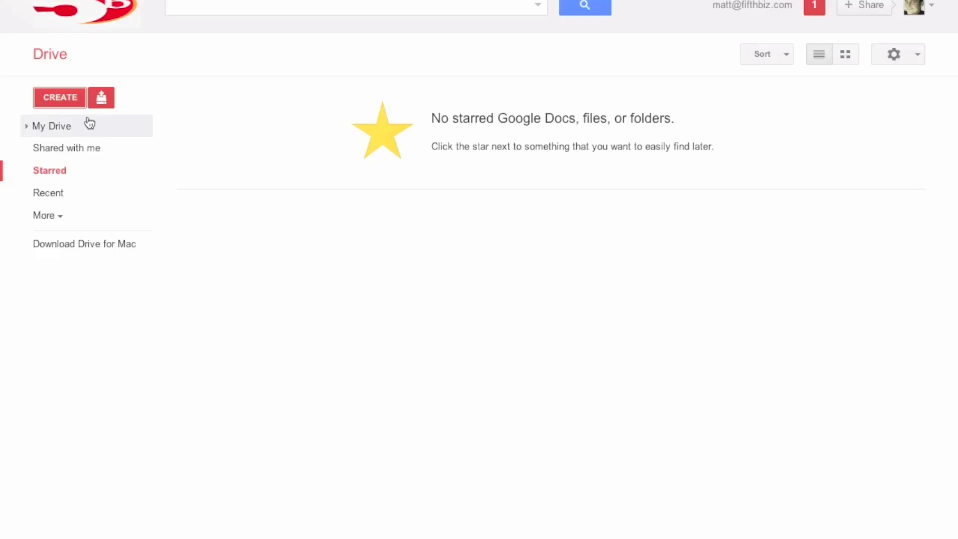
- In My Drive, check gdocs306's three student dropboxes, then open gdocs101's Student Dropboxes folder with seven
click(70, 128)
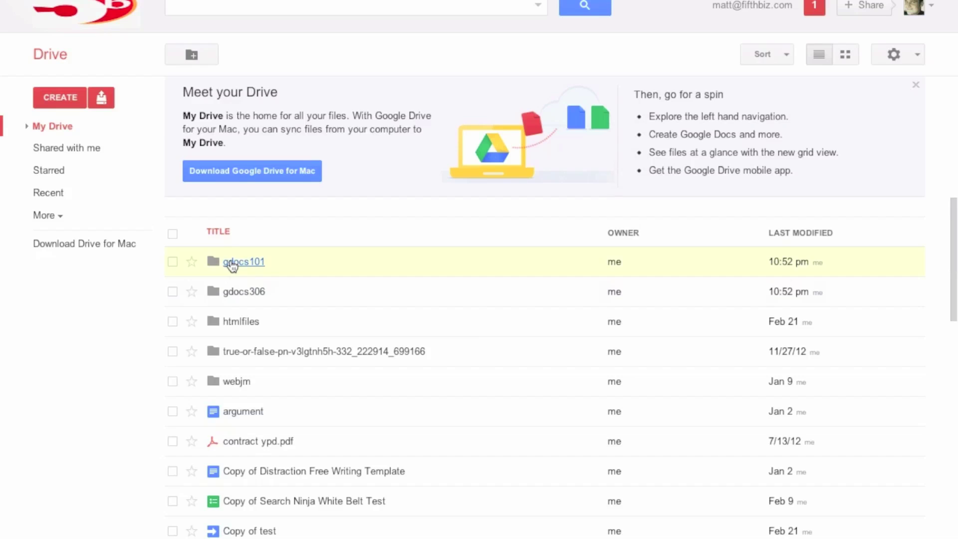
click(240, 296)
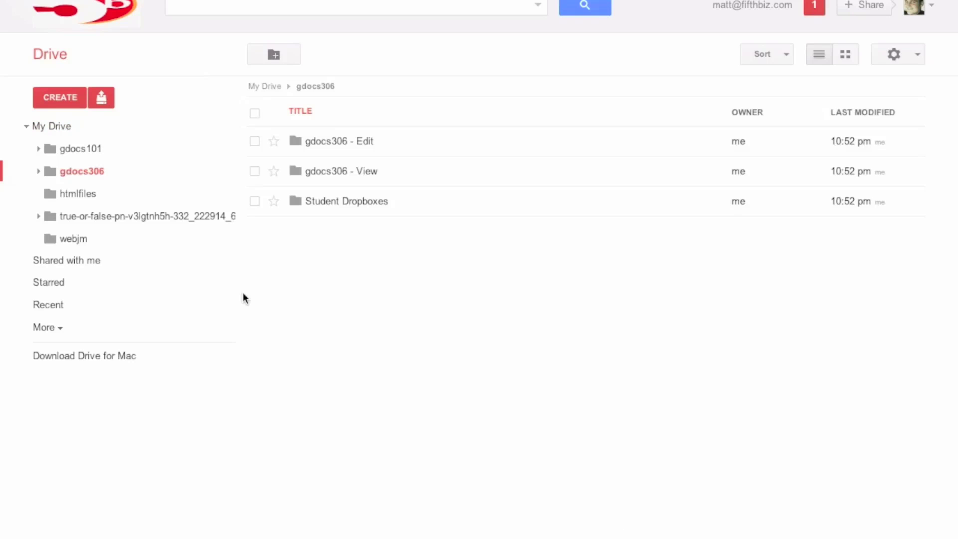
click(335, 203)
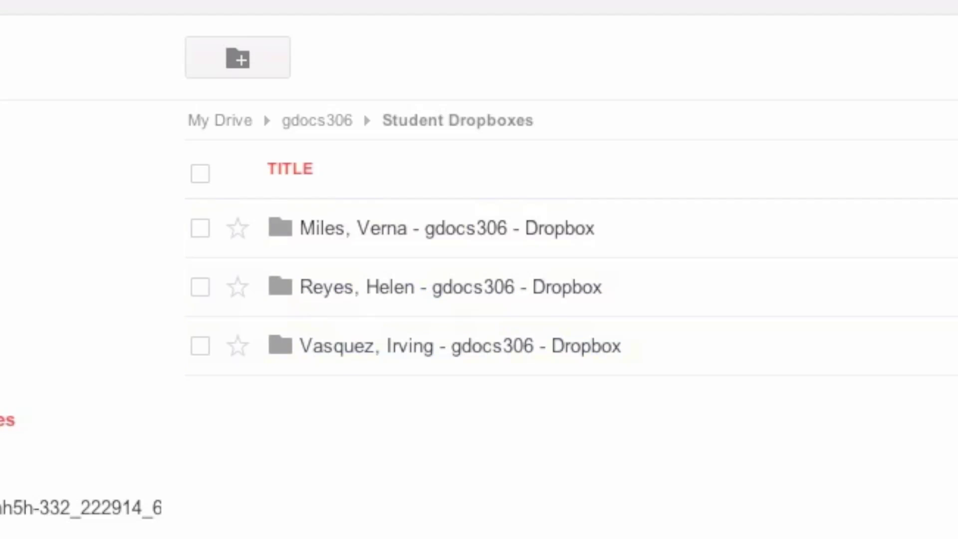
key(alt+Left)
key(alt+Left)
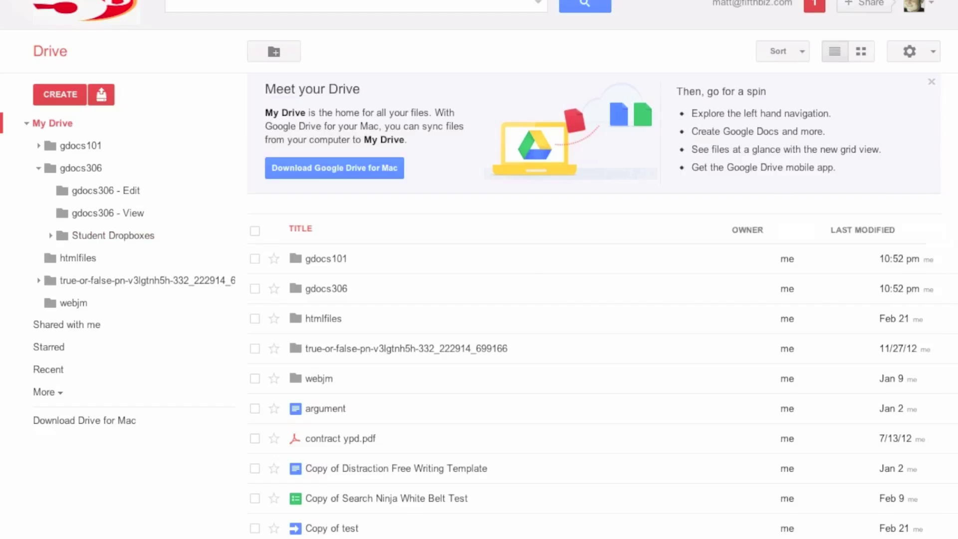
click(326, 260)
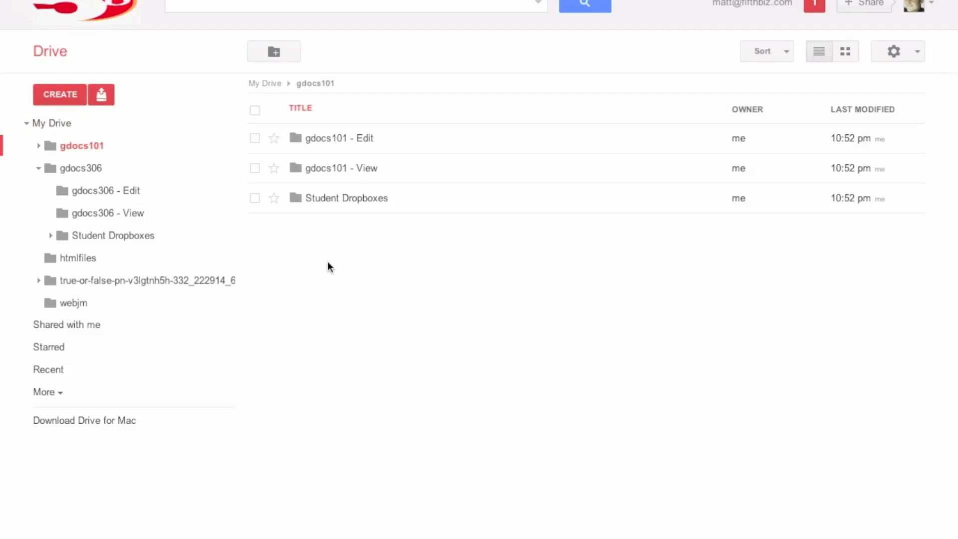
click(332, 199)
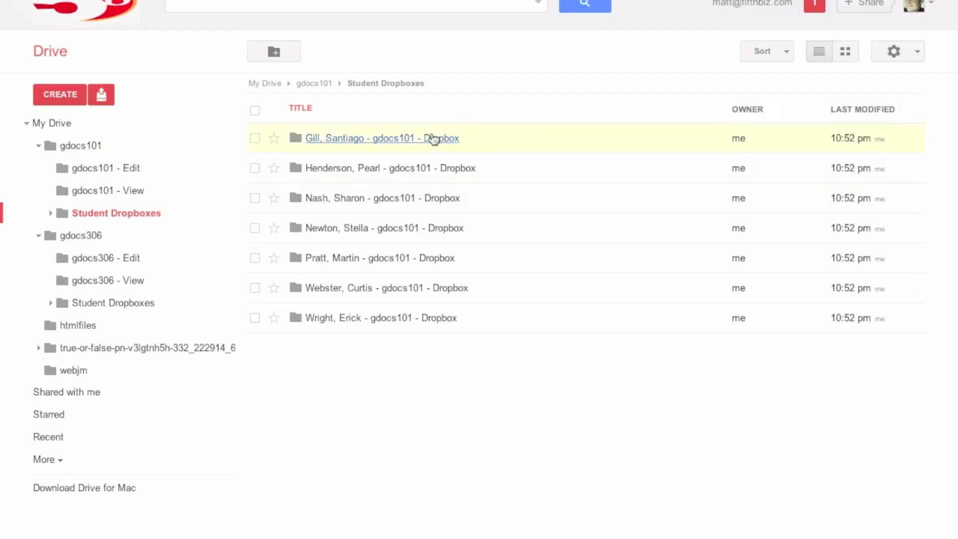